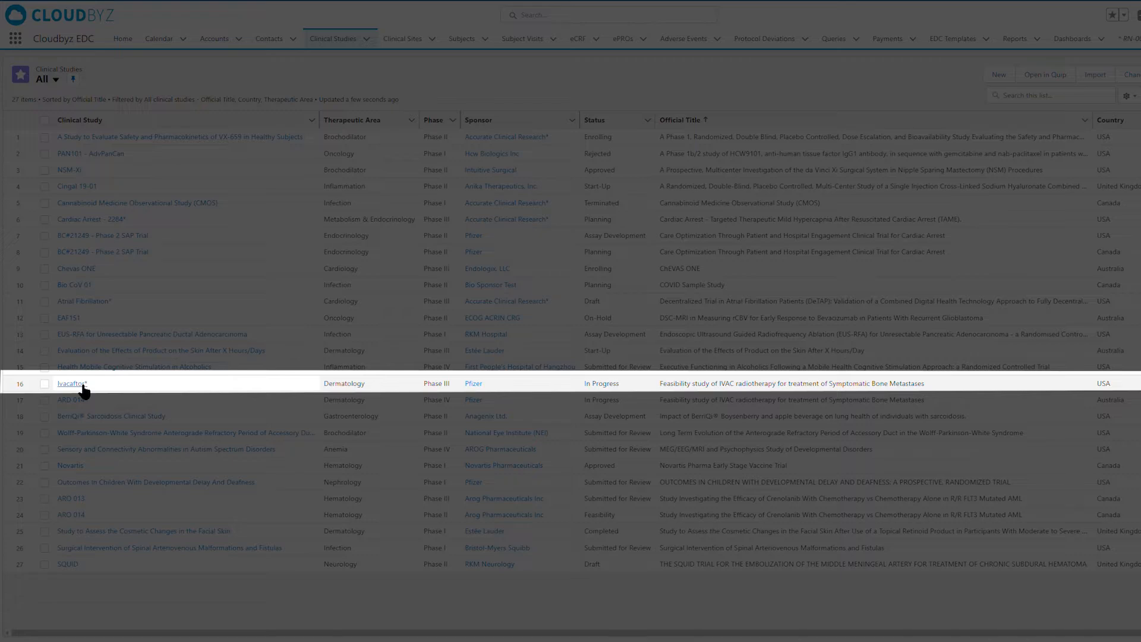
Open the study setup of the Ivacaftor* clinical study and start a new study-level Stratified Block Randomization.
click(83, 388)
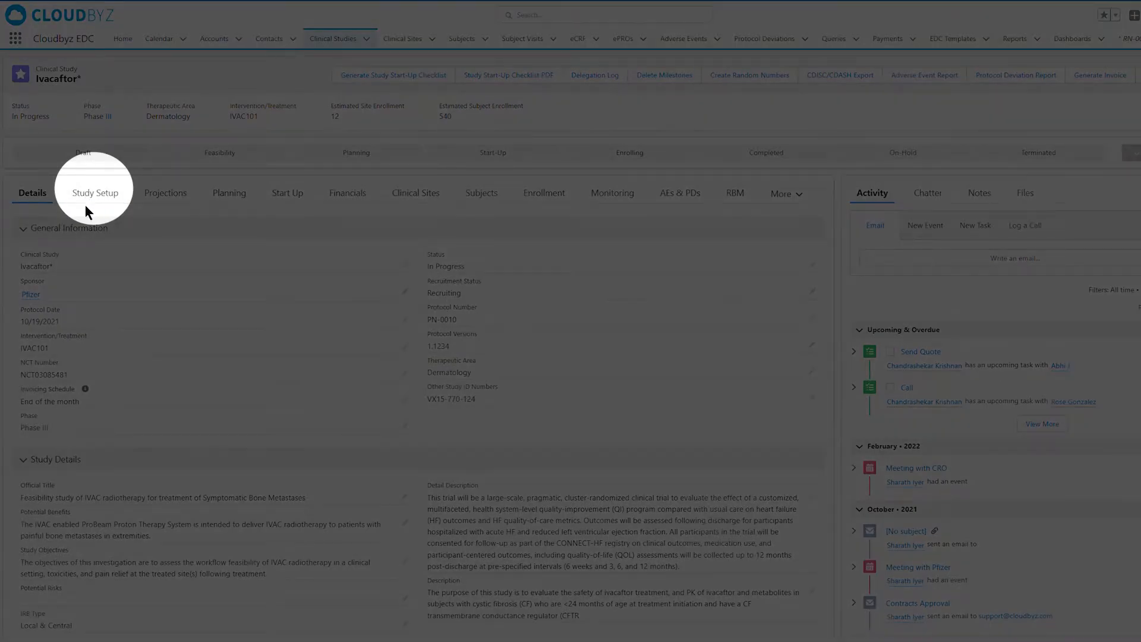
click(91, 202)
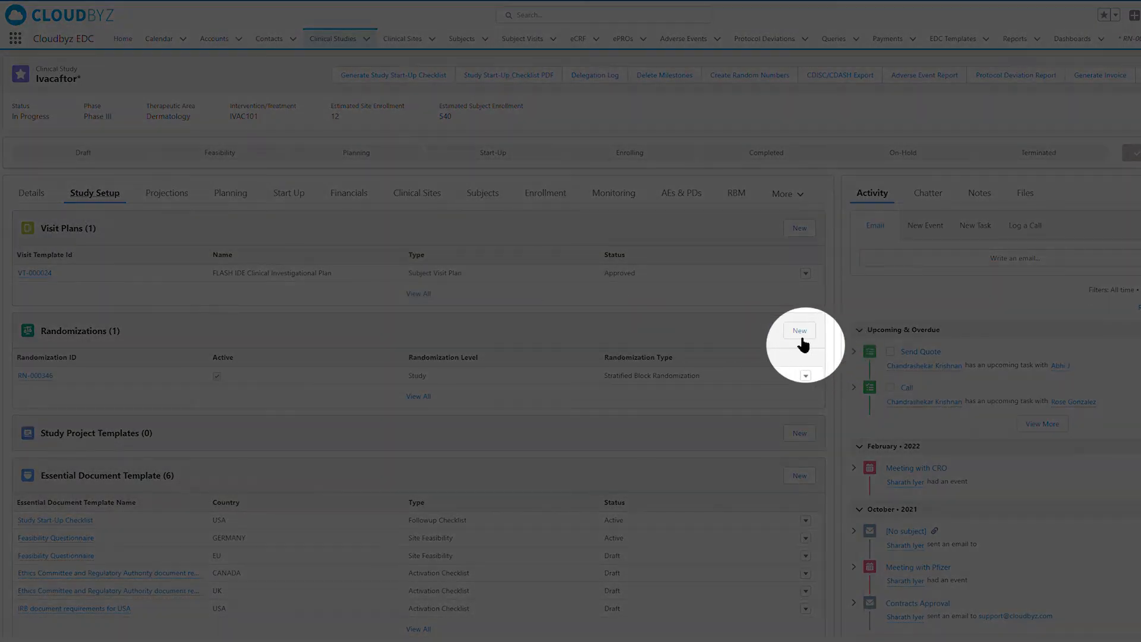
click(800, 334)
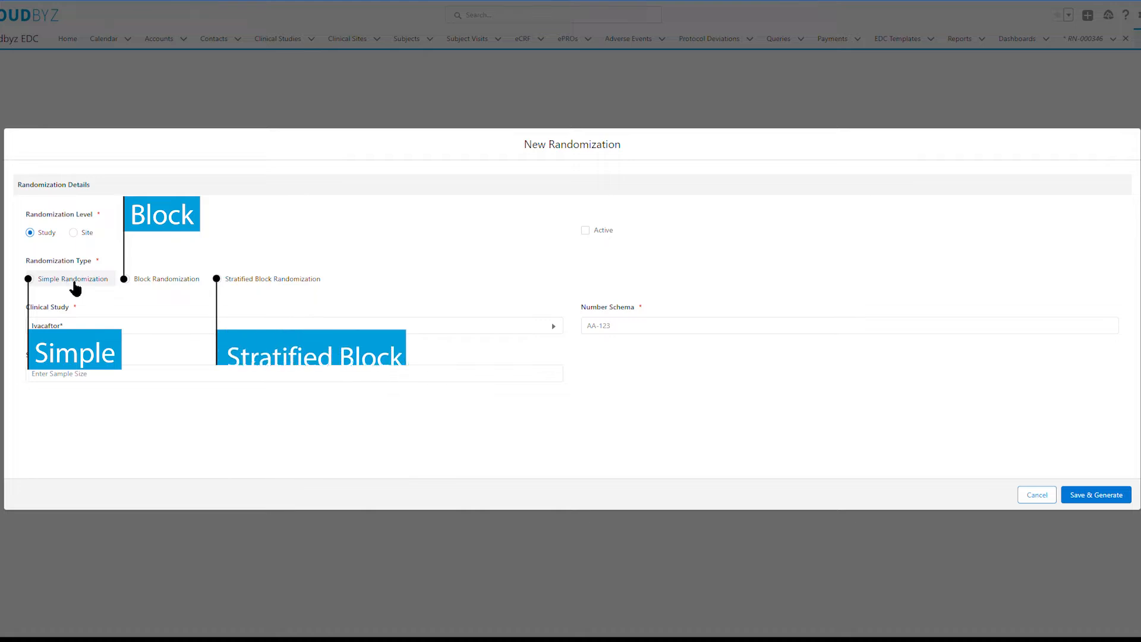
click(239, 283)
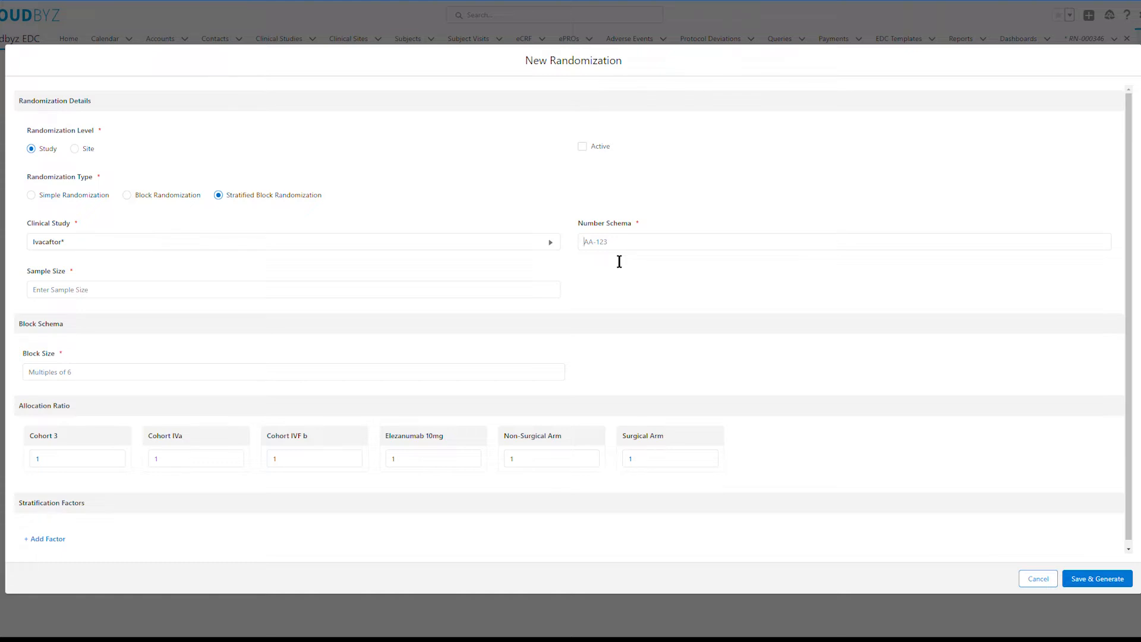
Fill in the randomization with number schema IVAC-xxx-xx, sample size 50 and block sizes 6,12.
click(504, 295)
text(50)
click(98, 386)
text(6,12)
scroll(263, 380, down, 1)
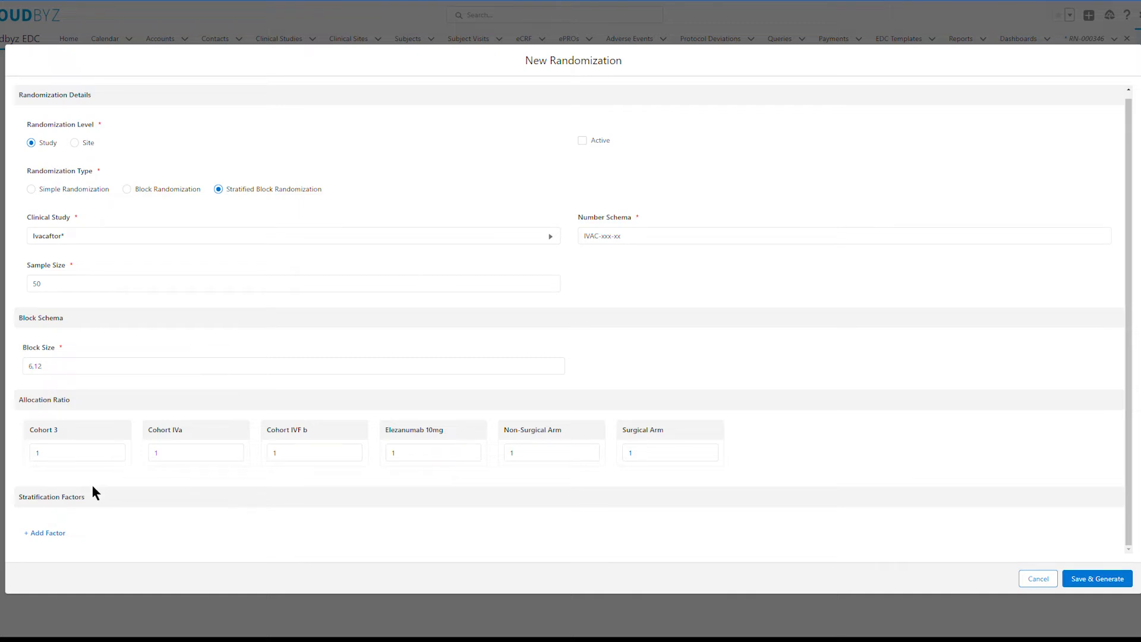
Add a stratification factor for the subject's Age with the relation greater than and the value 18.
click(47, 533)
scroll(122, 515, down, 2)
click(132, 493)
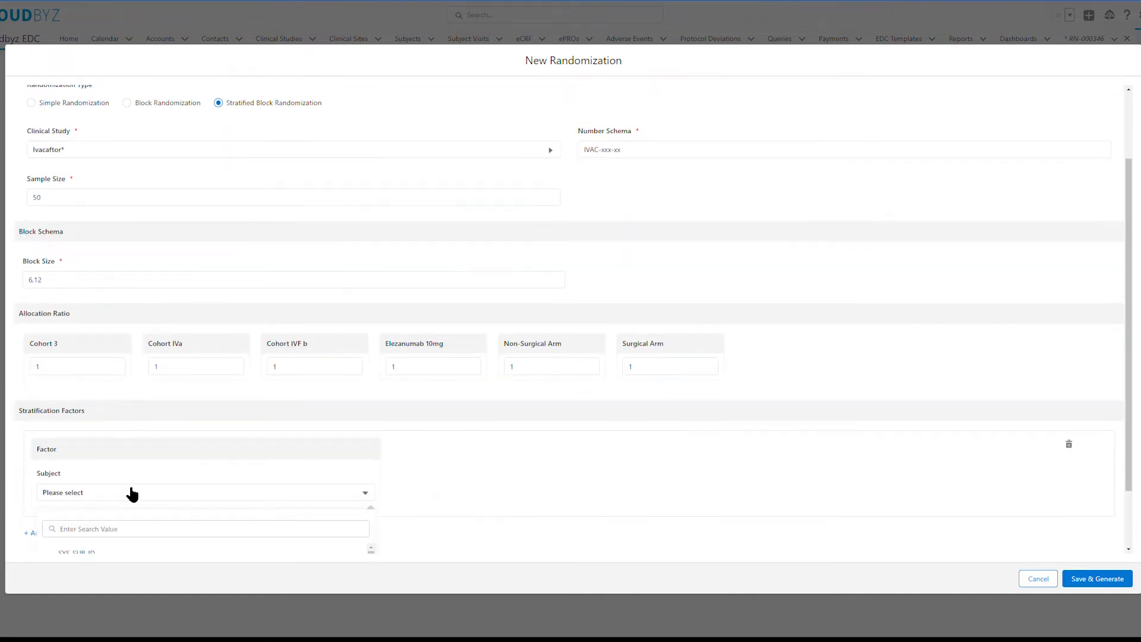
text(age)
click(107, 550)
click(416, 475)
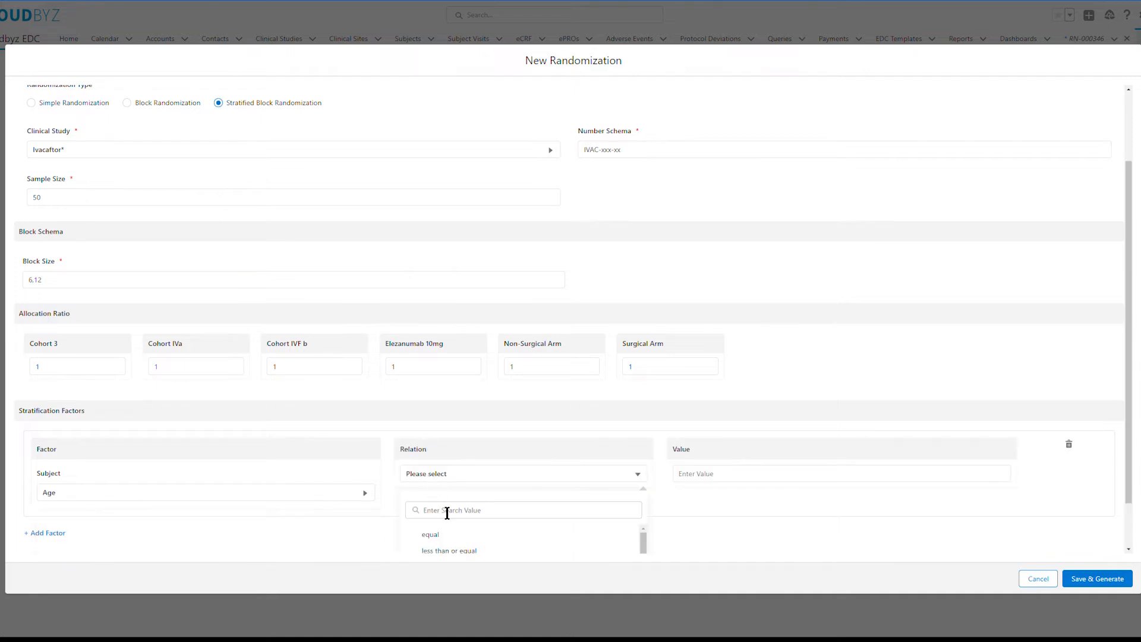
scroll(454, 537, down, 1)
click(466, 543)
click(696, 481)
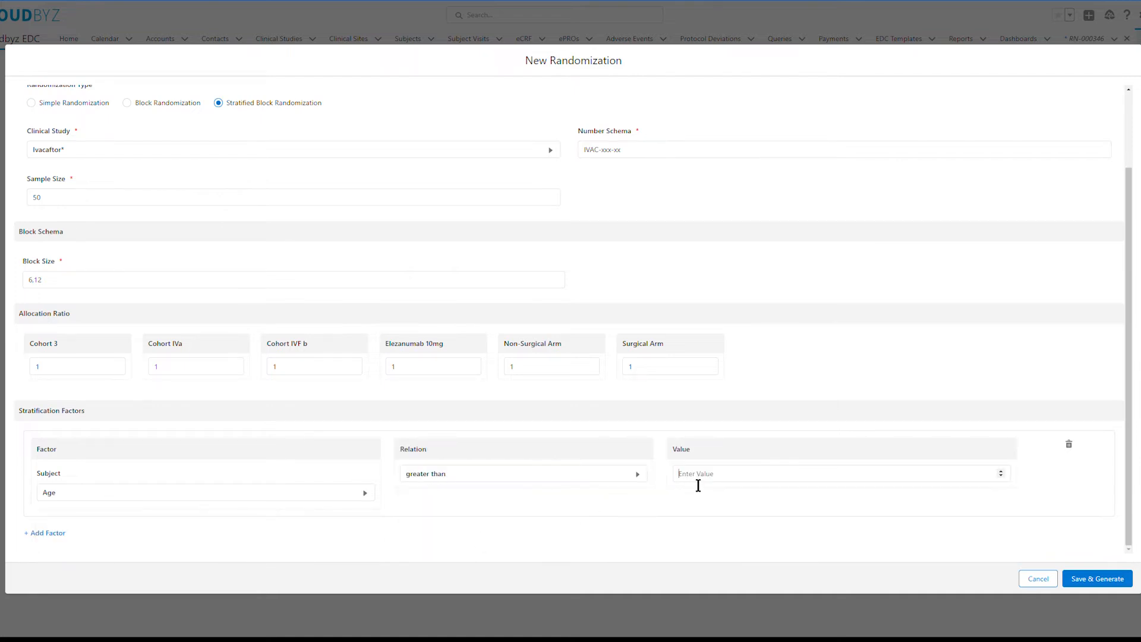
text(18)
Add a second stratification factor, Gender equal Female, and save and generate the randomization.
click(48, 533)
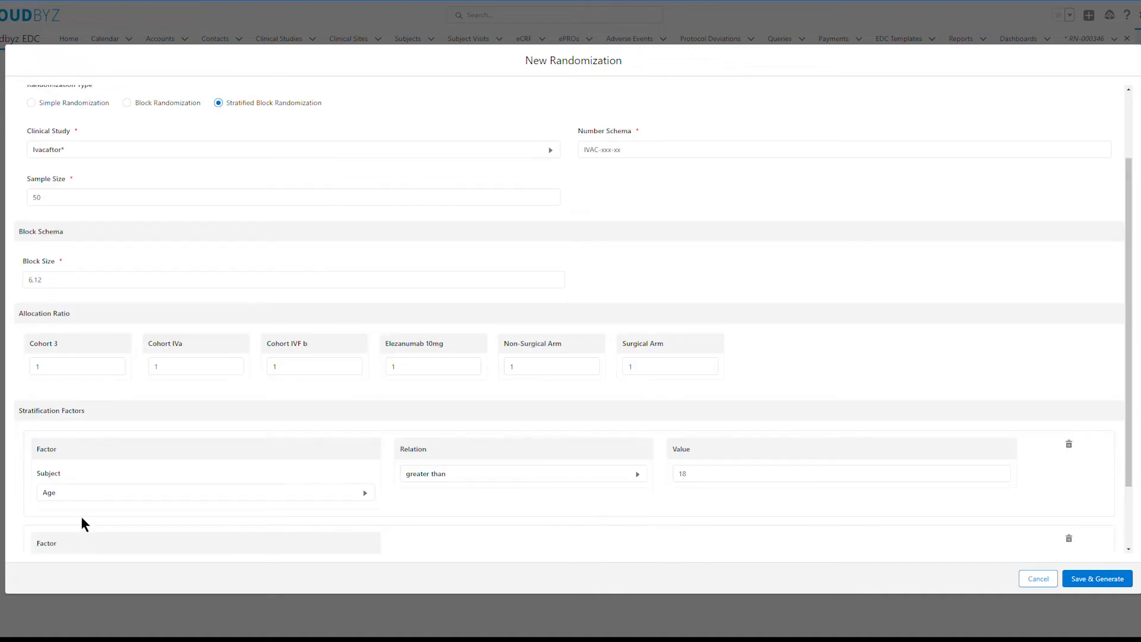
scroll(83, 543, down, 2)
click(93, 494)
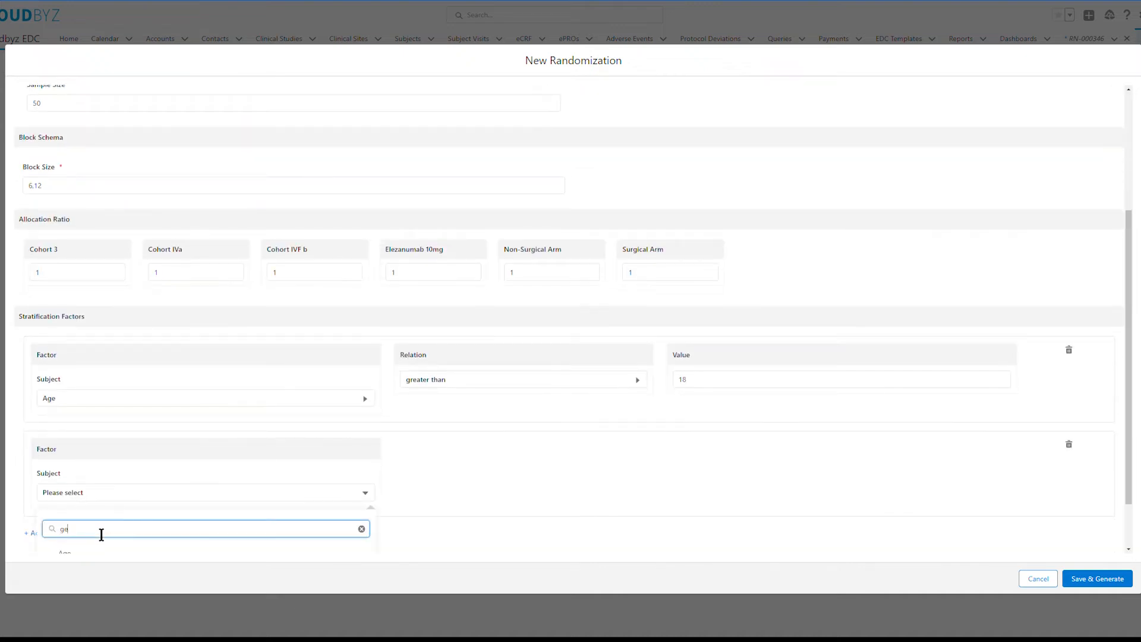
click(89, 552)
click(442, 474)
click(445, 552)
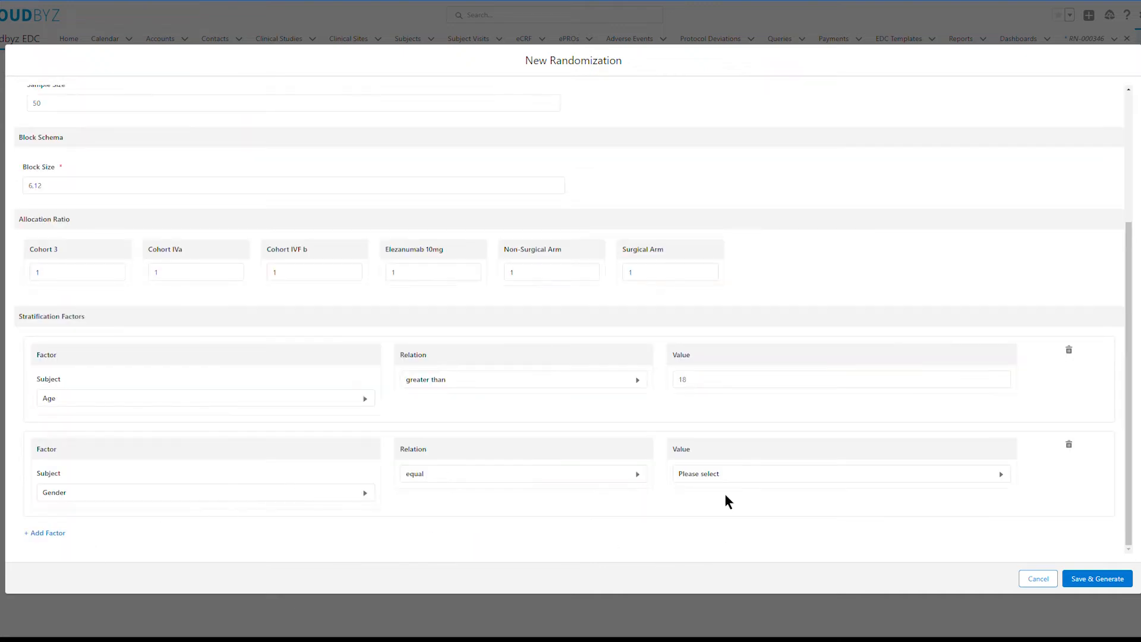
click(725, 475)
click(718, 547)
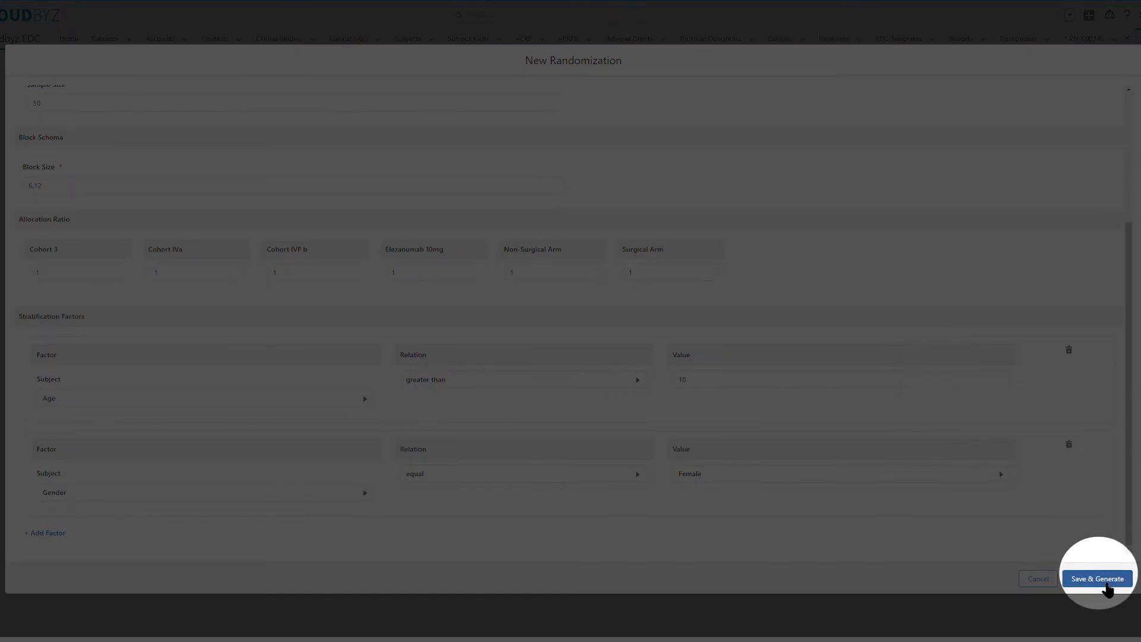
click(1097, 579)
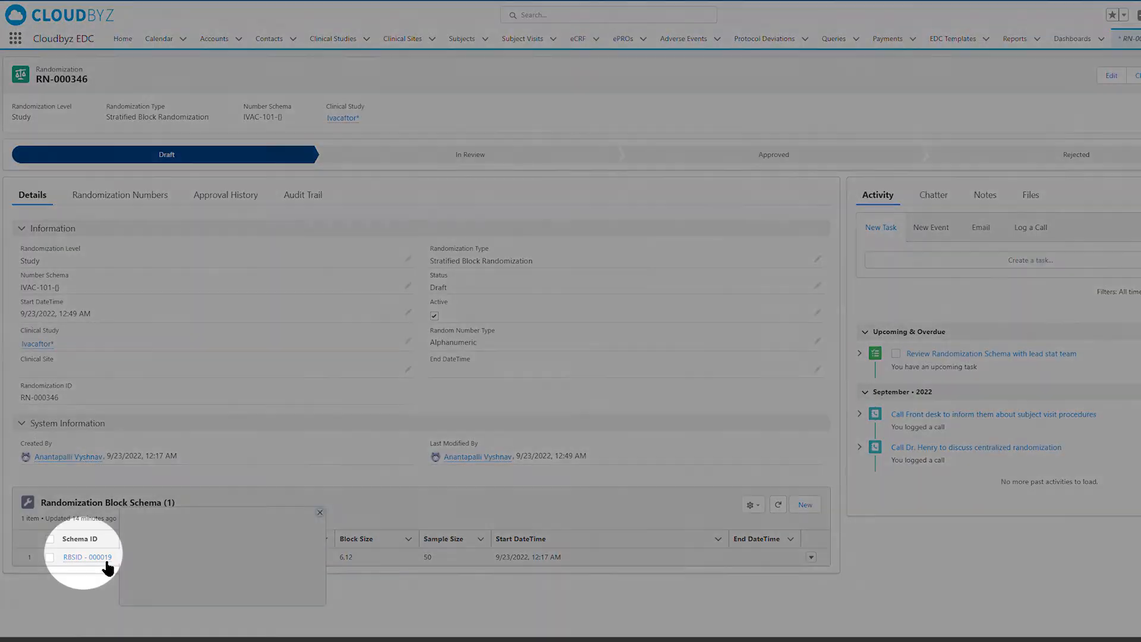
Open the blocks of the randomization block schema and examine the randomization numbers of the first block.
click(95, 558)
click(93, 166)
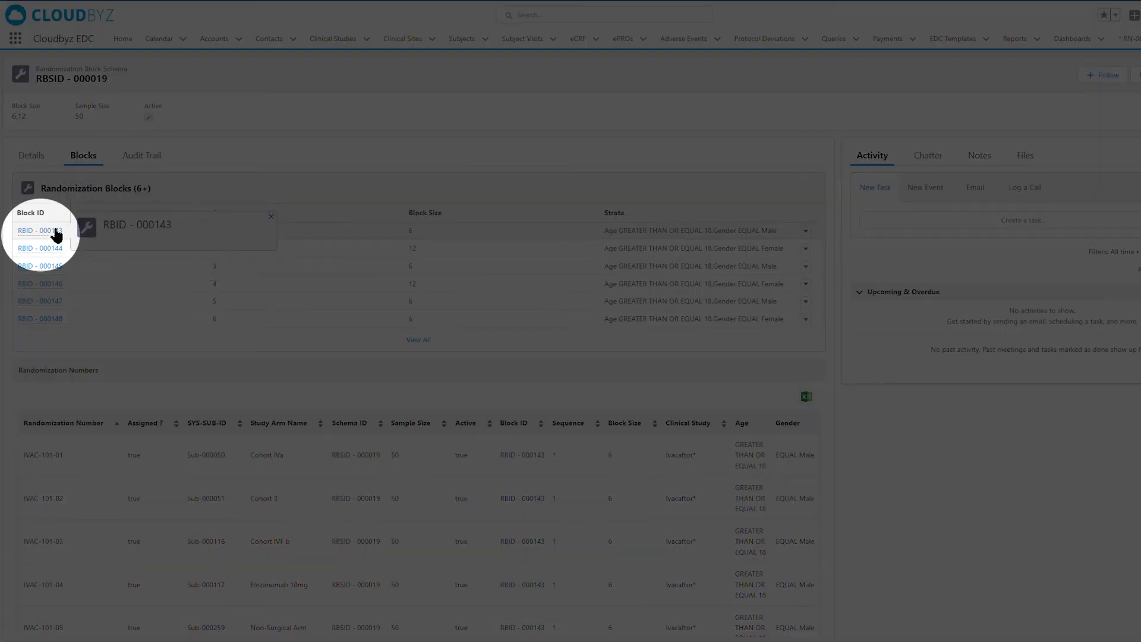
click(57, 233)
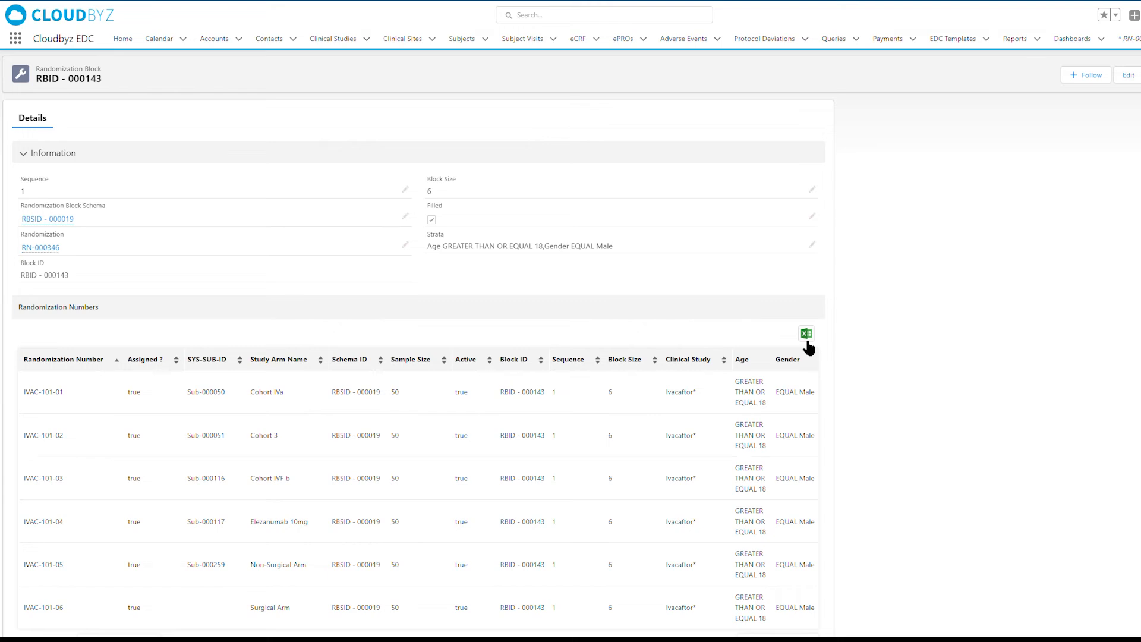
key(alt+Left)
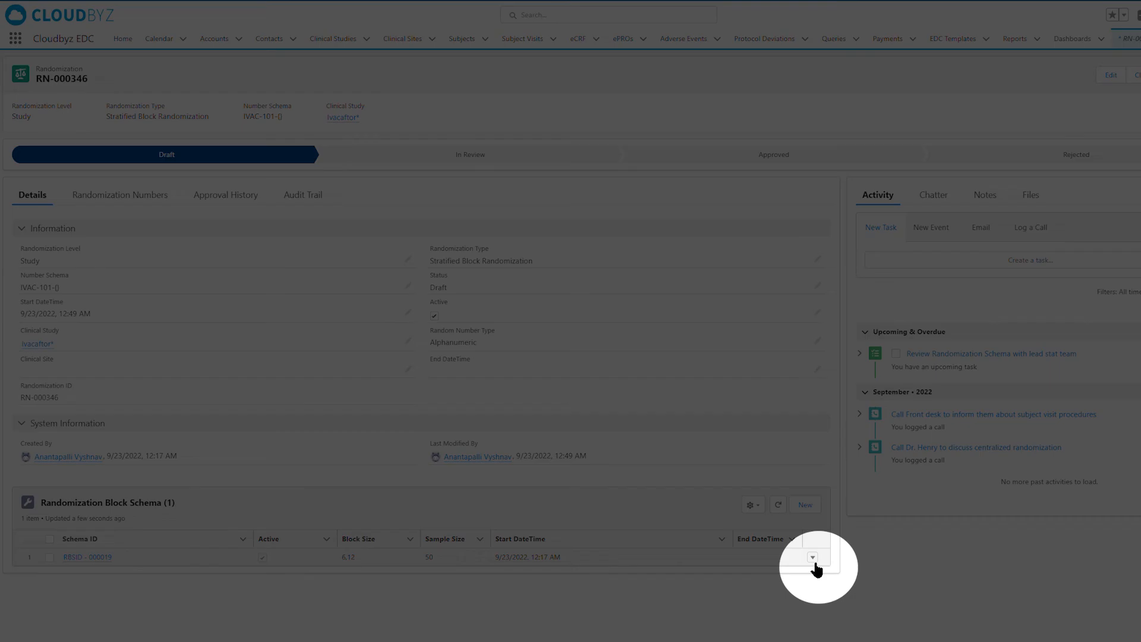
Edit the randomization's block schema so that it is no longer active, and save the change.
click(812, 559)
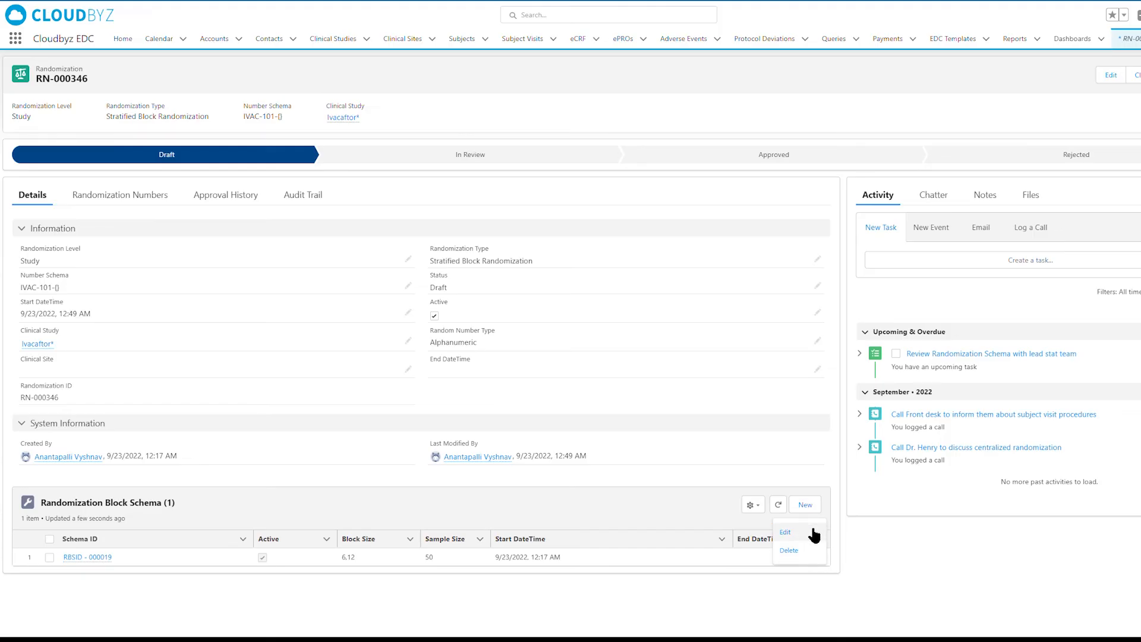
click(809, 531)
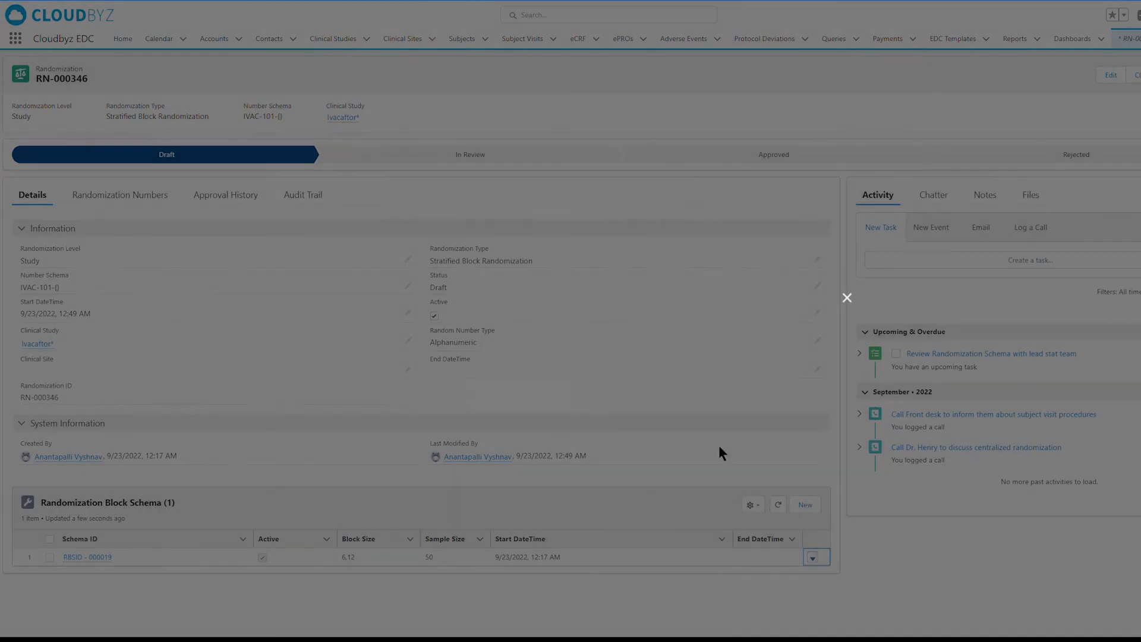
click(422, 263)
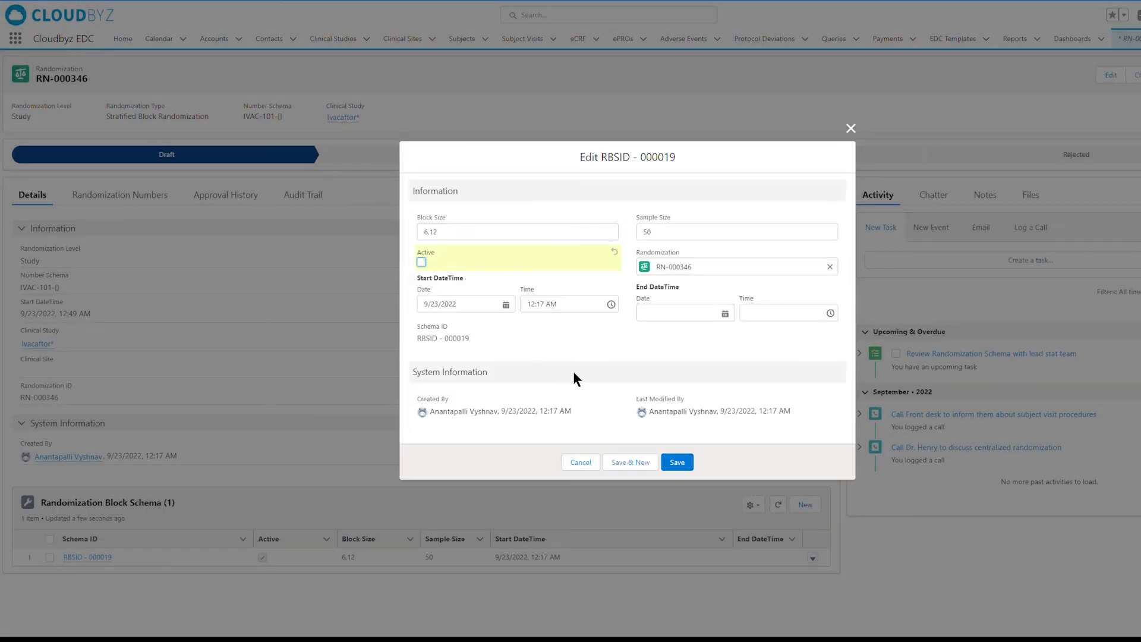
click(633, 465)
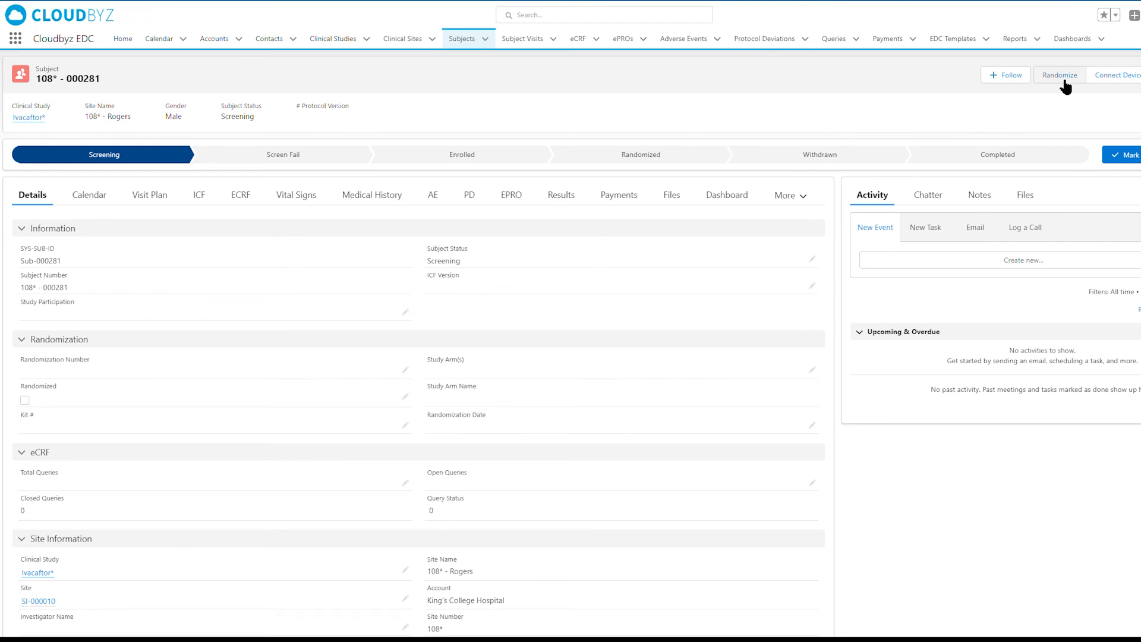
Randomize the open Ivacaftor* study subject who is in Screening status.
click(1064, 83)
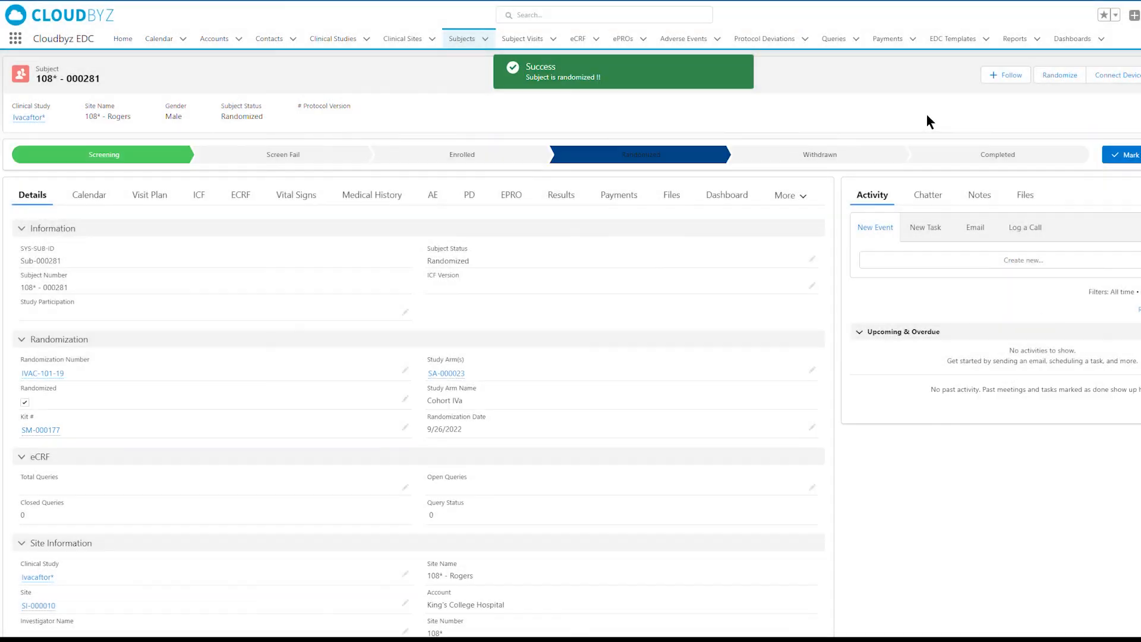